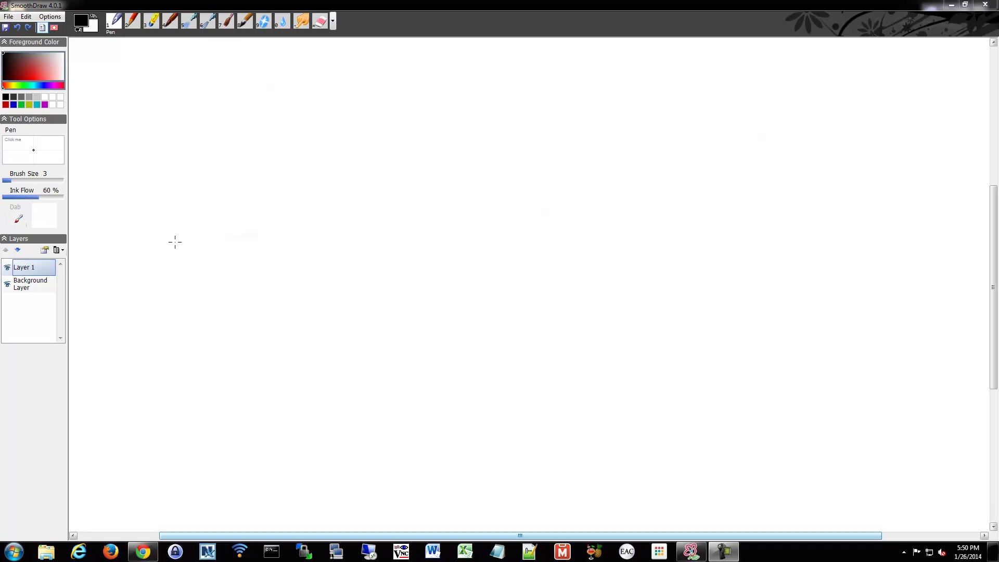
Step: Draw the left and right end-device boxes and join them with a long line
mouse_move(157, 225)
mouse_down()
mouse_move(165, 270)
mouse_move(207, 265)
mouse_move(201, 223)
mouse_move(155, 224)
mouse_move(157, 233)
mouse_up()
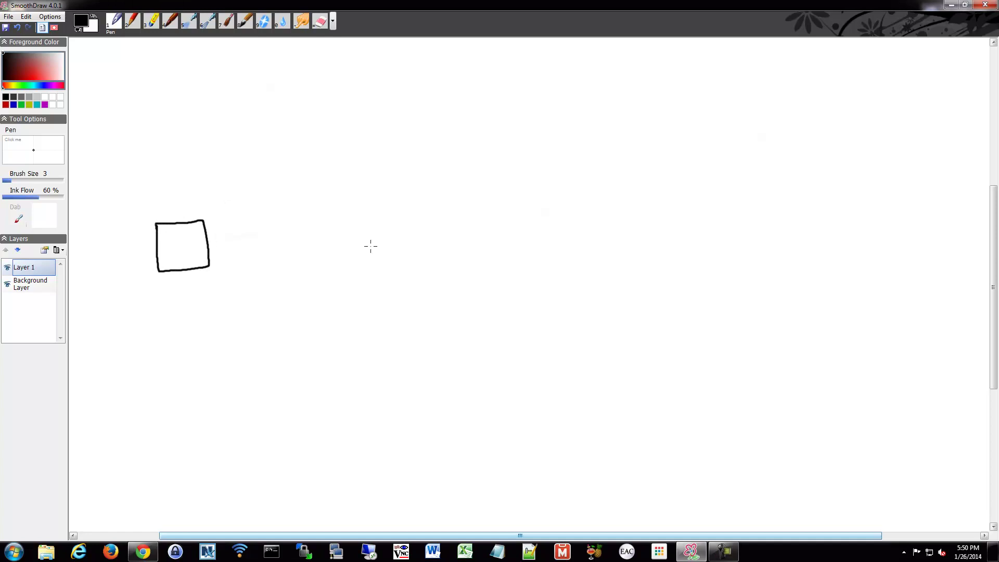
mouse_move(767, 218)
mouse_down()
mouse_move(760, 261)
mouse_move(820, 258)
mouse_move(821, 222)
mouse_move(763, 219)
mouse_up()
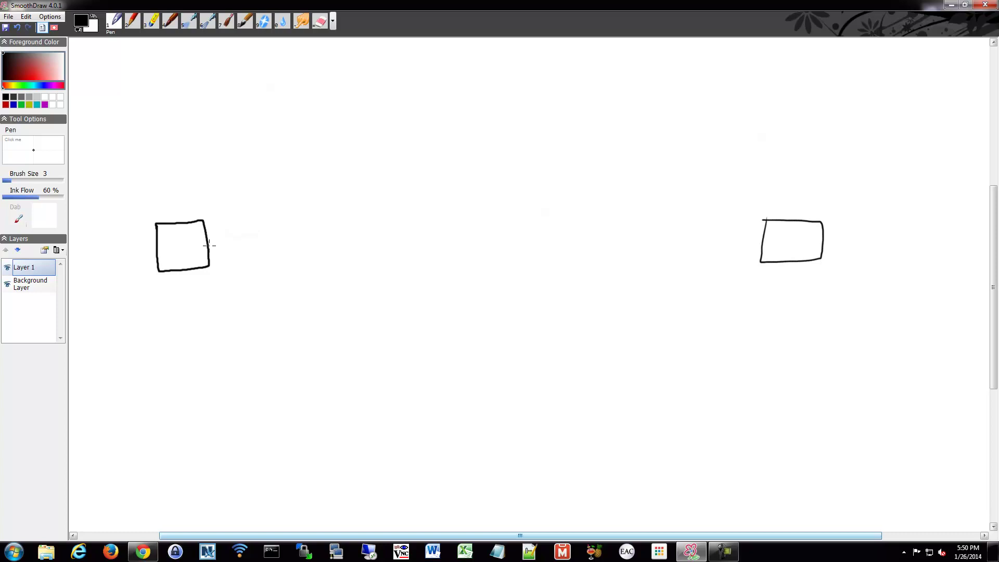
drag(208, 244, 764, 236)
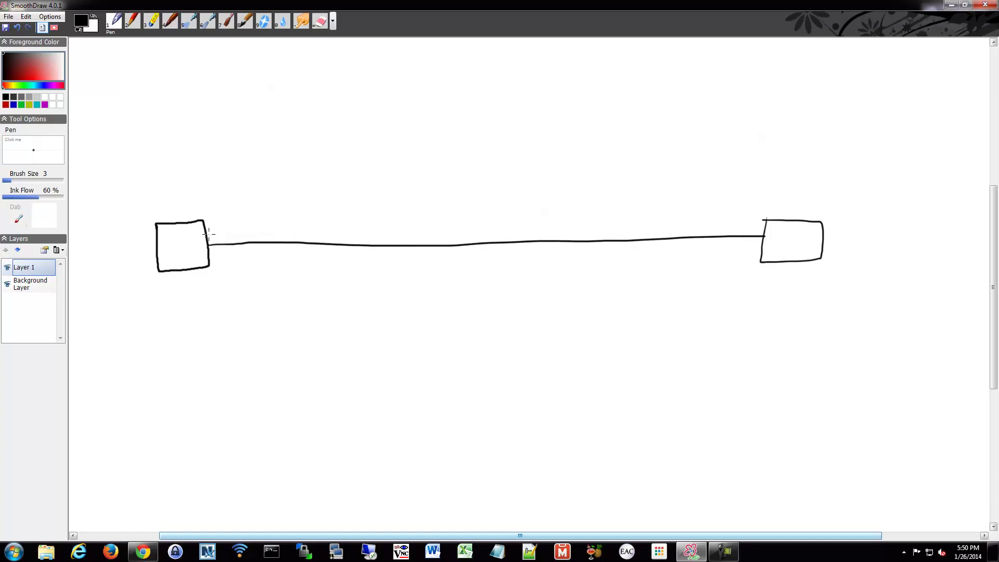
Step: Add a small inner square to each box and letter the left S and the right D
mouse_move(204, 237)
mouse_down()
mouse_move(189, 240)
mouse_move(191, 252)
mouse_move(208, 254)
mouse_up()
mouse_move(766, 224)
mouse_down()
mouse_move(778, 227)
mouse_move(764, 247)
mouse_up()
mouse_move(179, 239)
mouse_down()
mouse_move(168, 243)
mouse_move(180, 253)
mouse_move(166, 255)
mouse_up()
mouse_move(789, 231)
mouse_down()
mouse_move(787, 249)
mouse_move(802, 246)
mouse_move(786, 249)
mouse_up()
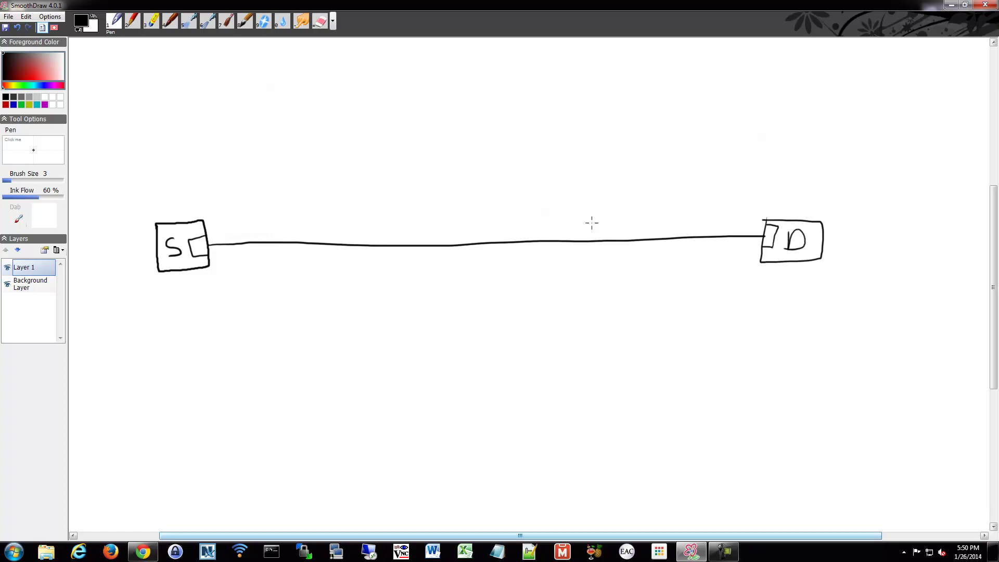
Step: In blue, draw arrows at both inner squares and write Decoder by the D box
click(13, 105)
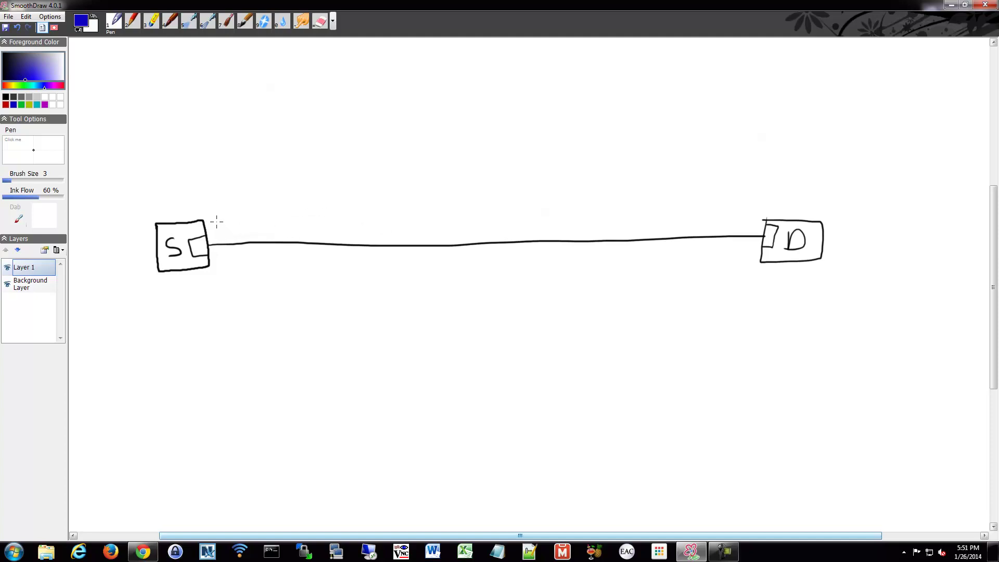
mouse_move(226, 215)
mouse_down()
mouse_move(216, 232)
mouse_move(229, 231)
mouse_move(235, 200)
mouse_move(257, 212)
mouse_move(314, 183)
mouse_up()
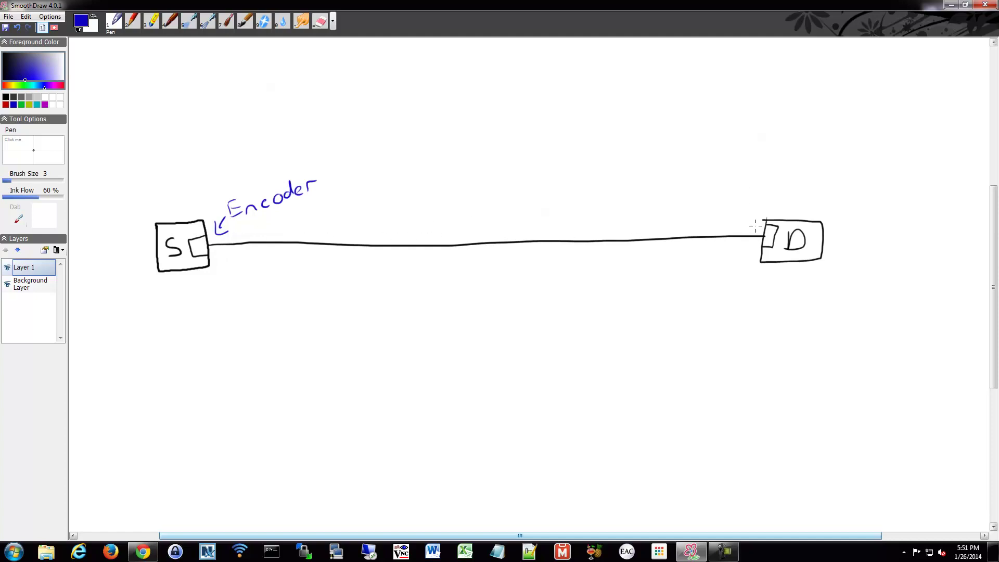
mouse_move(744, 215)
mouse_down()
mouse_move(763, 235)
mouse_move(762, 220)
mouse_up()
mouse_move(712, 196)
mouse_down()
mouse_move(713, 211)
mouse_move(786, 195)
mouse_move(796, 201)
mouse_move(805, 191)
mouse_up()
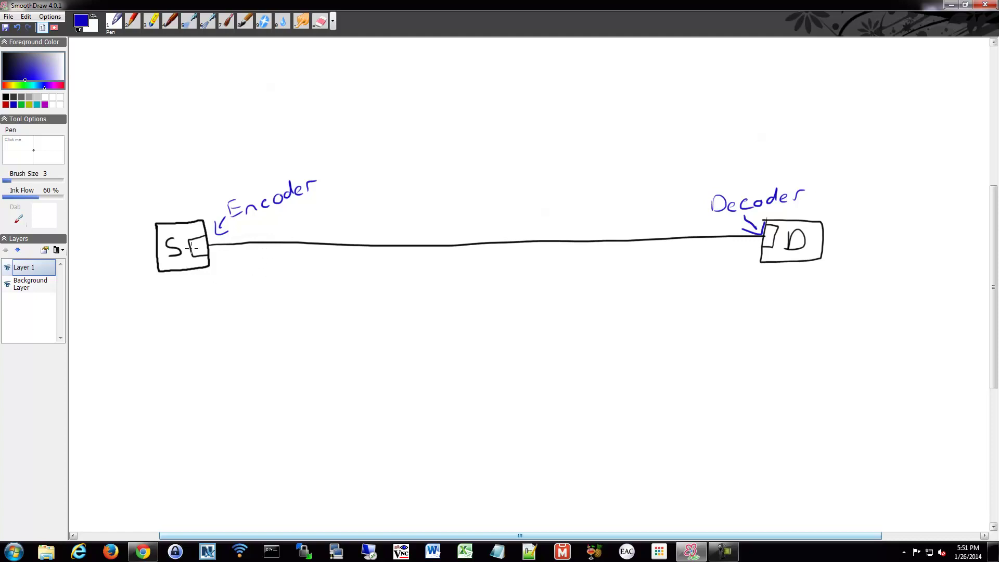
Step: Write Transmitter by the S box and Reciever above Decoder, touching up the D arrowhead
mouse_move(245, 222)
mouse_down()
mouse_move(243, 236)
mouse_move(263, 222)
mouse_up()
mouse_move(274, 224)
mouse_down()
mouse_move(288, 228)
mouse_move(334, 194)
mouse_move(338, 208)
mouse_up()
mouse_move(326, 204)
mouse_down()
mouse_move(344, 197)
mouse_move(344, 207)
mouse_up()
drag(346, 203, 358, 193)
drag(707, 175, 707, 190)
drag(708, 175, 724, 190)
mouse_move(726, 185)
mouse_down()
mouse_move(746, 188)
mouse_move(801, 162)
mouse_up()
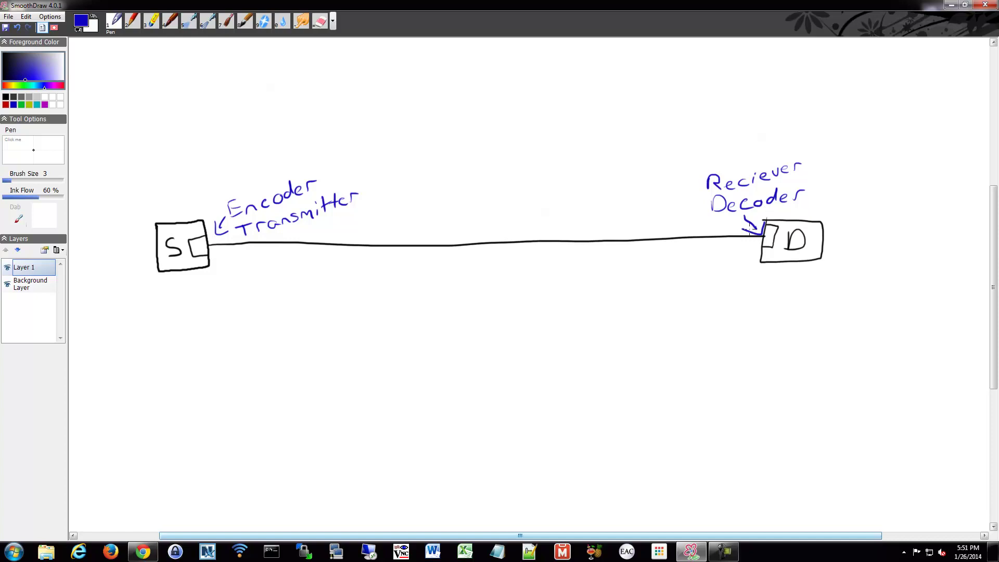
drag(744, 226, 752, 238)
Step: Handwrite 'medium' in blue above the middle of the S–D line
mouse_move(442, 236)
mouse_down()
mouse_move(444, 226)
mouse_move(558, 224)
mouse_up()
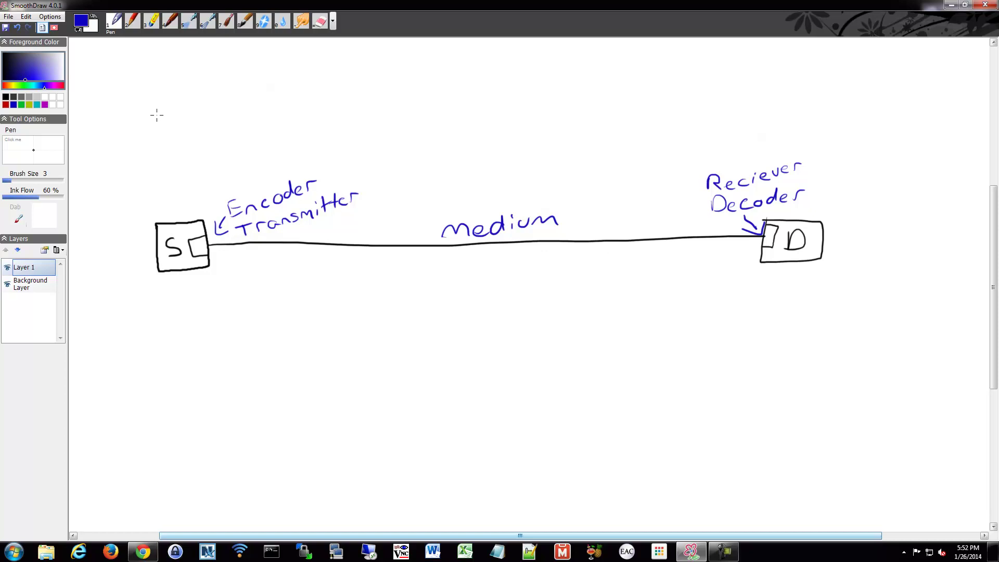
Step: In green, draw a striped funnel stack above S with an arrow into its inner square
click(21, 105)
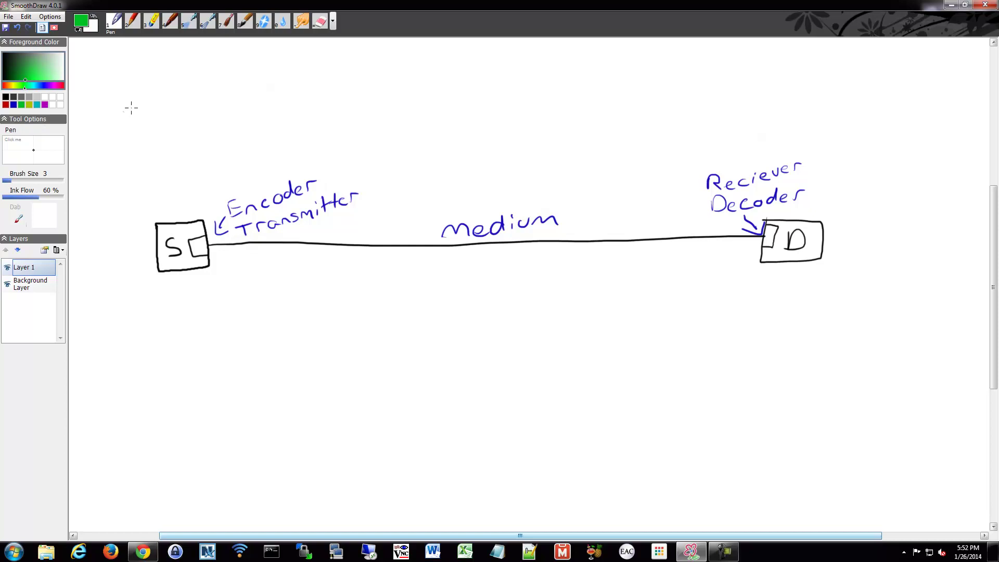
mouse_move(125, 110)
mouse_down()
mouse_move(124, 137)
mouse_move(205, 142)
mouse_move(125, 110)
mouse_move(212, 115)
mouse_up()
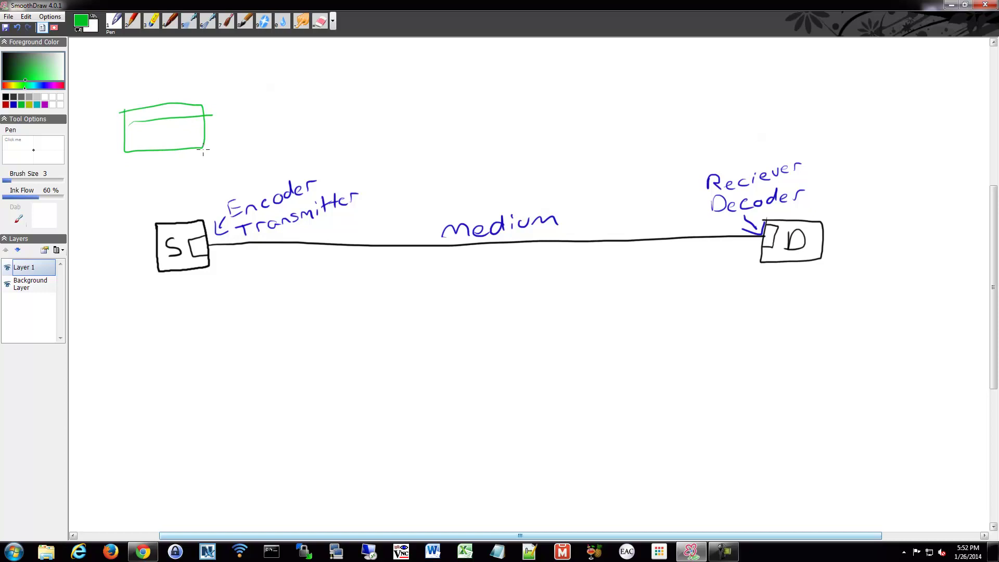
key(ctrl+z)
drag(128, 125, 206, 121)
drag(132, 159, 161, 206)
drag(204, 150, 183, 215)
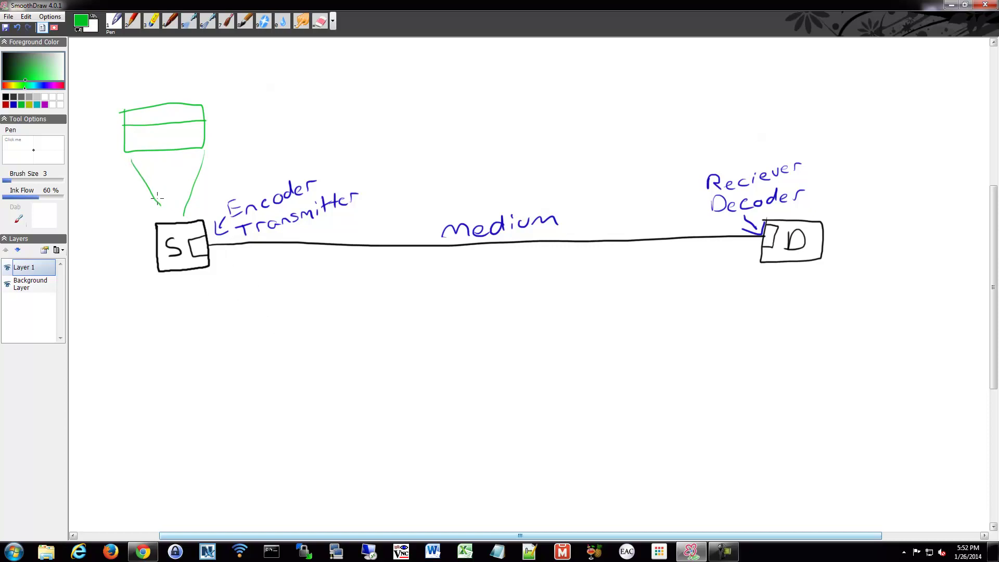
drag(157, 197, 169, 214)
drag(120, 169, 225, 161)
mouse_move(134, 176)
mouse_down()
mouse_move(228, 166)
mouse_move(225, 175)
mouse_up()
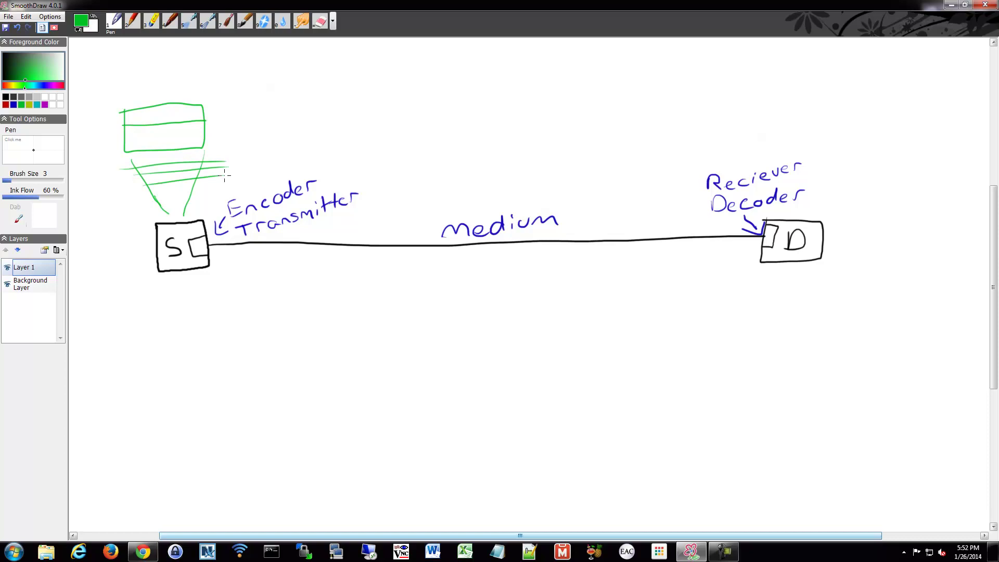
mouse_move(148, 199)
mouse_down()
mouse_move(224, 185)
mouse_move(208, 199)
mouse_up()
mouse_move(181, 207)
mouse_down()
mouse_move(202, 234)
mouse_move(202, 222)
mouse_up()
mouse_move(195, 187)
mouse_down()
mouse_move(205, 209)
mouse_move(211, 201)
mouse_up()
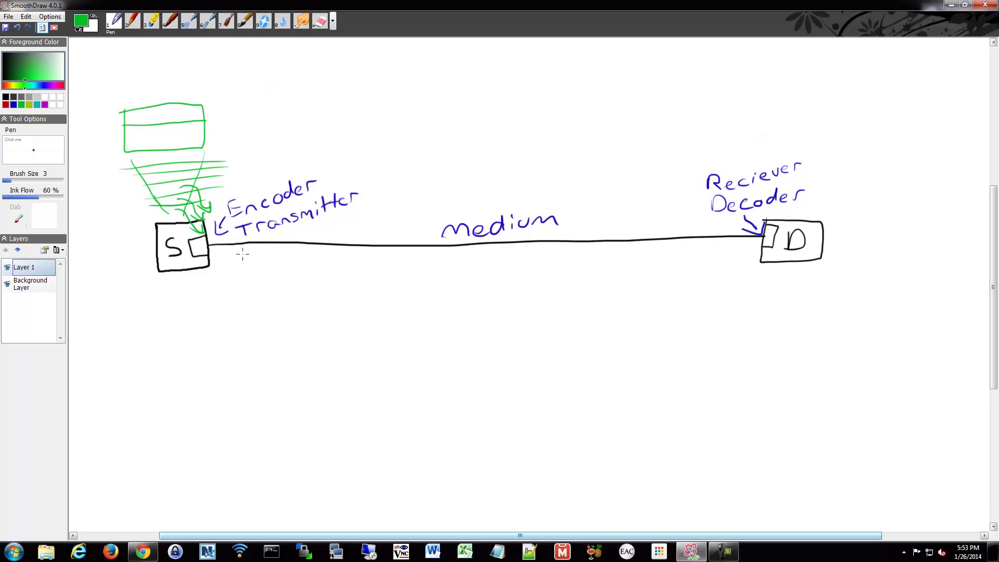
Step: Draw five small green packets along the medium line
mouse_move(243, 254)
mouse_down()
mouse_move(256, 260)
mouse_move(243, 248)
mouse_up()
drag(335, 252, 341, 254)
mouse_move(434, 254)
mouse_down()
mouse_move(437, 267)
mouse_move(458, 260)
mouse_move(435, 253)
mouse_up()
mouse_move(564, 253)
mouse_down()
mouse_move(566, 264)
mouse_move(567, 255)
mouse_up()
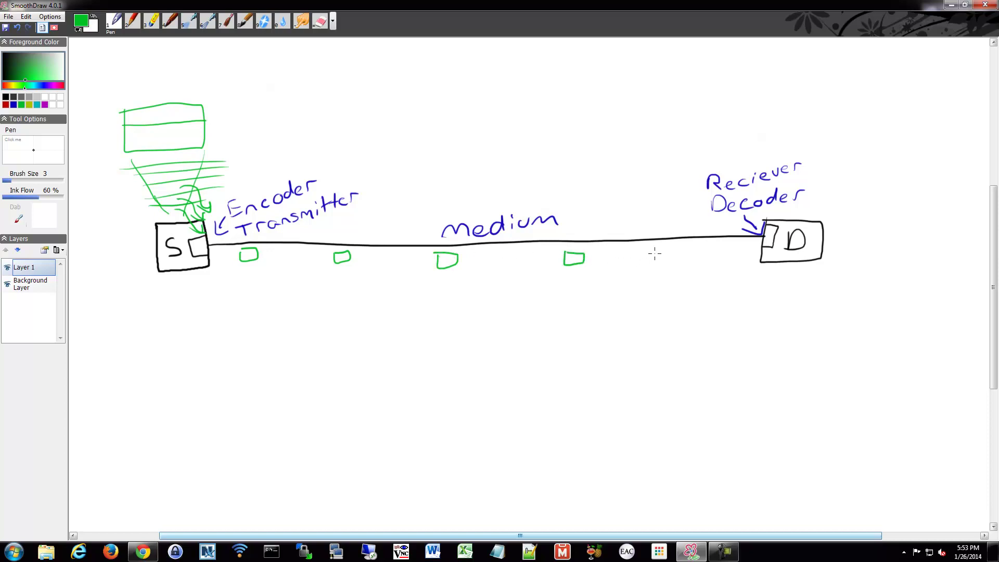
mouse_move(679, 249)
mouse_down()
mouse_move(678, 259)
mouse_move(701, 254)
mouse_move(683, 249)
mouse_up()
Step: Draw a striped green funnel topped by a rectangle above the Reciever label
drag(736, 162, 721, 118)
drag(769, 152, 795, 110)
mouse_move(730, 142)
mouse_down()
mouse_move(777, 149)
mouse_move(791, 130)
mouse_up()
drag(720, 118, 805, 114)
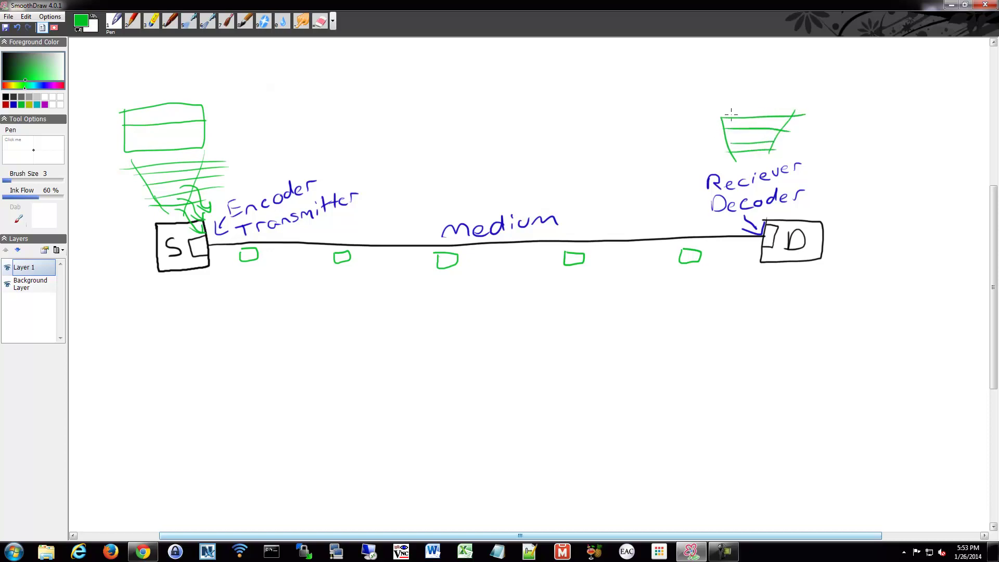
drag(717, 102, 722, 117)
drag(787, 114, 807, 98)
drag(716, 108, 809, 103)
mouse_move(707, 58)
mouse_down()
mouse_move(802, 87)
mouse_move(814, 49)
mouse_move(710, 46)
mouse_move(703, 65)
mouse_move(817, 61)
mouse_up()
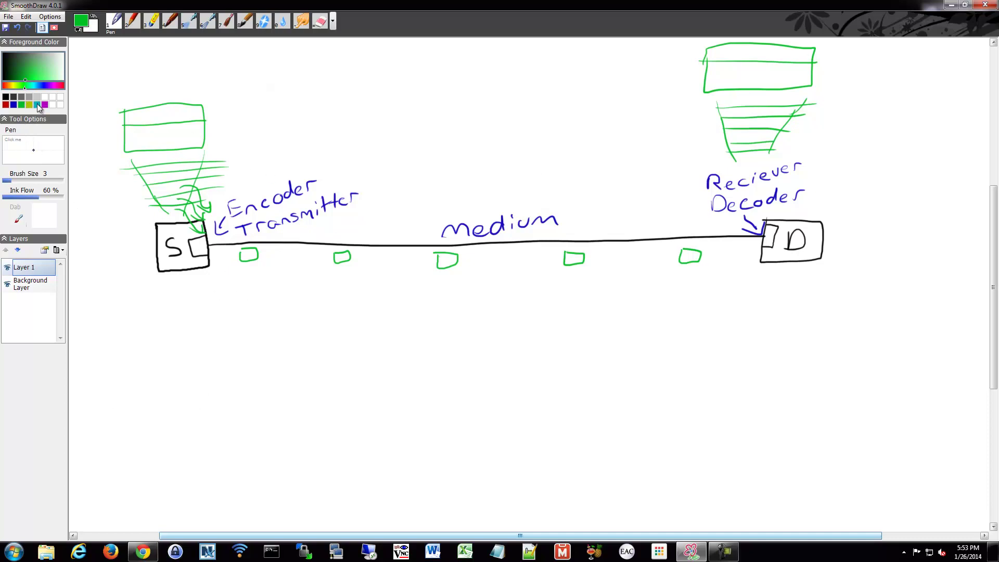
Step: In cyan, draw a packet beside each of the five green packets
click(38, 105)
mouse_move(265, 249)
mouse_down()
mouse_move(296, 248)
mouse_move(270, 256)
mouse_up()
mouse_move(357, 254)
mouse_down()
mouse_move(380, 259)
mouse_move(358, 262)
mouse_up()
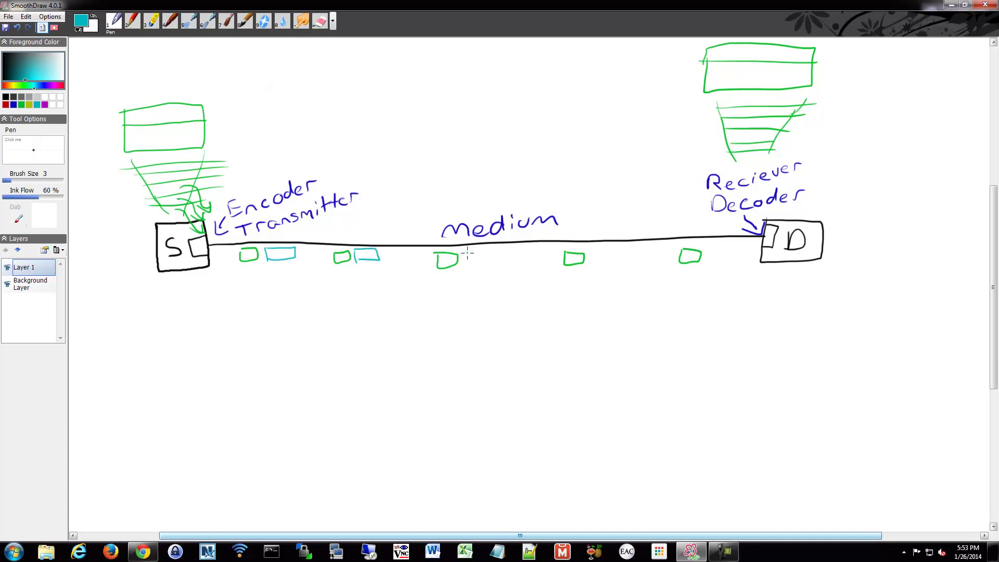
mouse_move(467, 252)
mouse_down()
mouse_move(493, 250)
mouse_move(470, 264)
mouse_up()
mouse_move(596, 252)
mouse_down()
mouse_move(611, 250)
mouse_move(592, 263)
mouse_up()
mouse_move(708, 253)
mouse_down()
mouse_move(718, 248)
mouse_move(731, 261)
mouse_move(704, 262)
mouse_up()
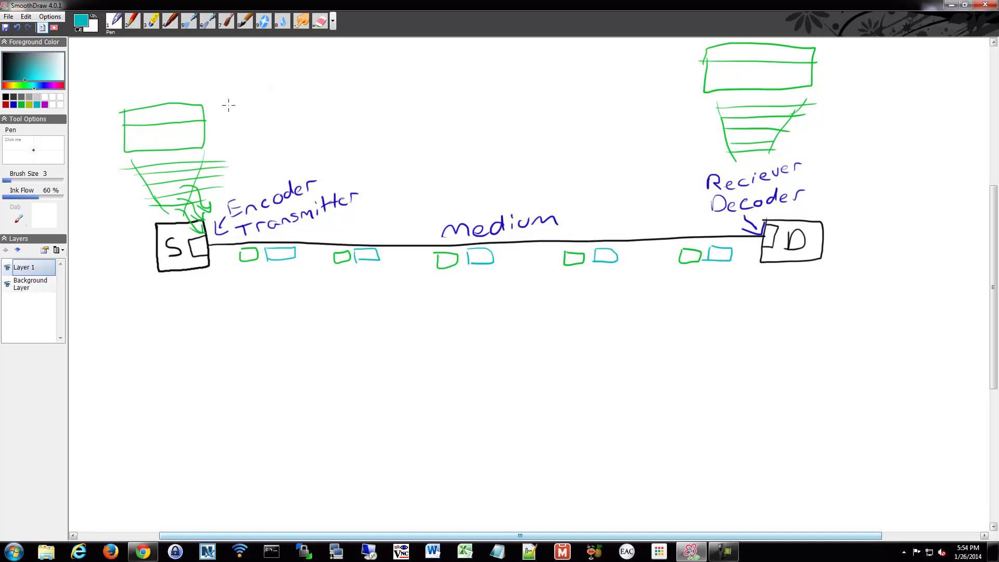
Step: Add cyan funnel shapes near both ends, then a black line down from the medium's middle
mouse_move(228, 105)
mouse_down()
mouse_move(287, 89)
mouse_move(268, 131)
mouse_move(230, 125)
mouse_move(275, 164)
mouse_up()
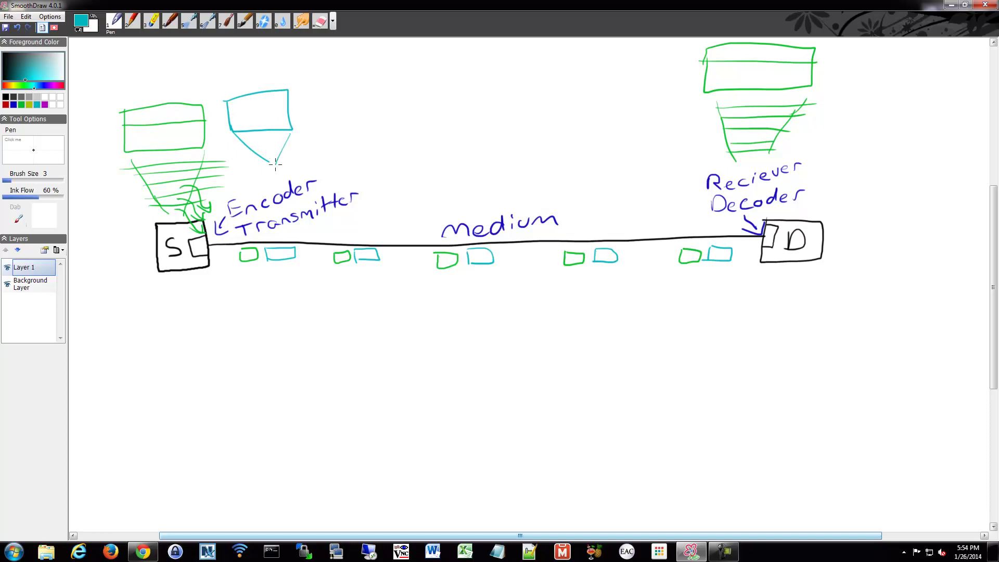
mouse_move(628, 119)
mouse_down()
mouse_move(648, 156)
mouse_move(693, 120)
mouse_up()
mouse_move(619, 87)
mouse_down()
mouse_move(696, 120)
mouse_move(619, 77)
mouse_up()
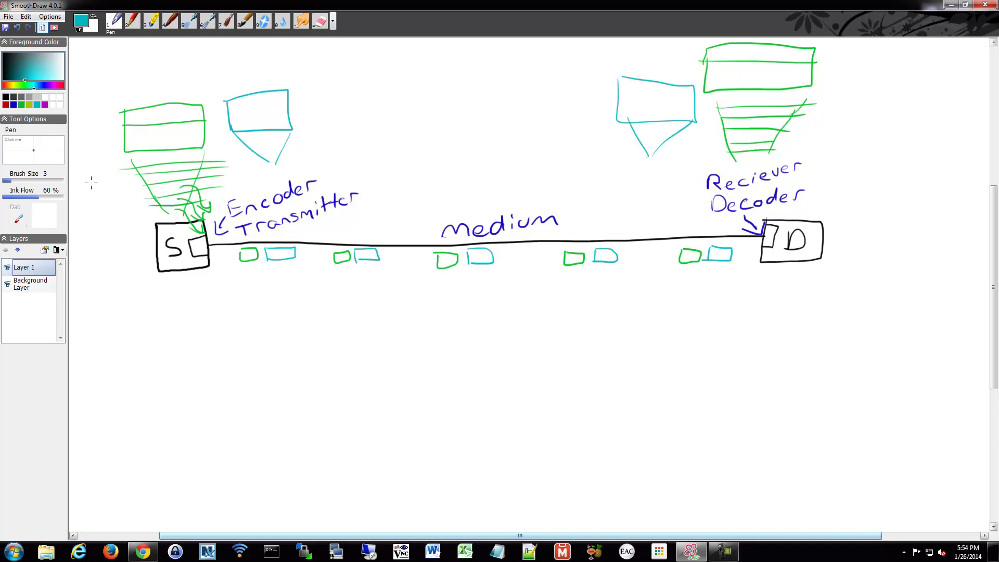
click(5, 97)
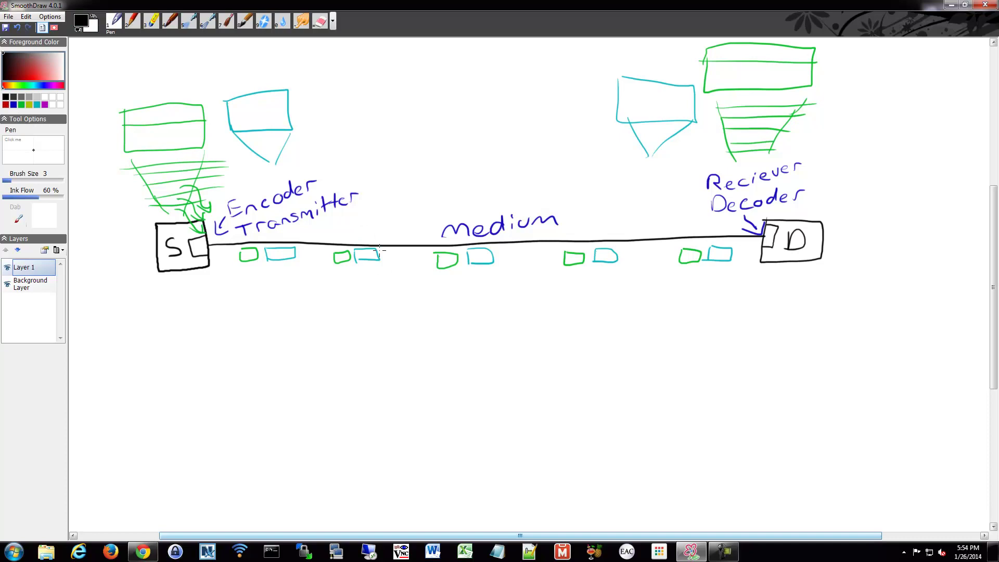
mouse_move(424, 245)
mouse_down()
mouse_move(416, 359)
mouse_move(380, 365)
mouse_move(401, 397)
mouse_move(441, 375)
mouse_move(431, 360)
mouse_move(392, 389)
mouse_move(431, 384)
mouse_move(416, 372)
mouse_move(431, 360)
mouse_up()
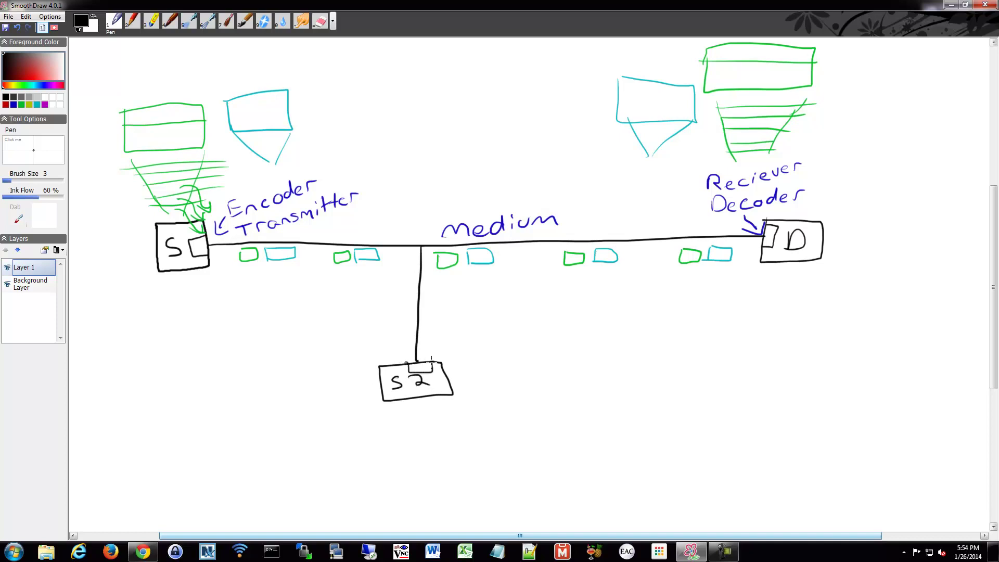
Step: In purple, add packets on the S2 branch and medium, plus a funnel block top right
click(45, 105)
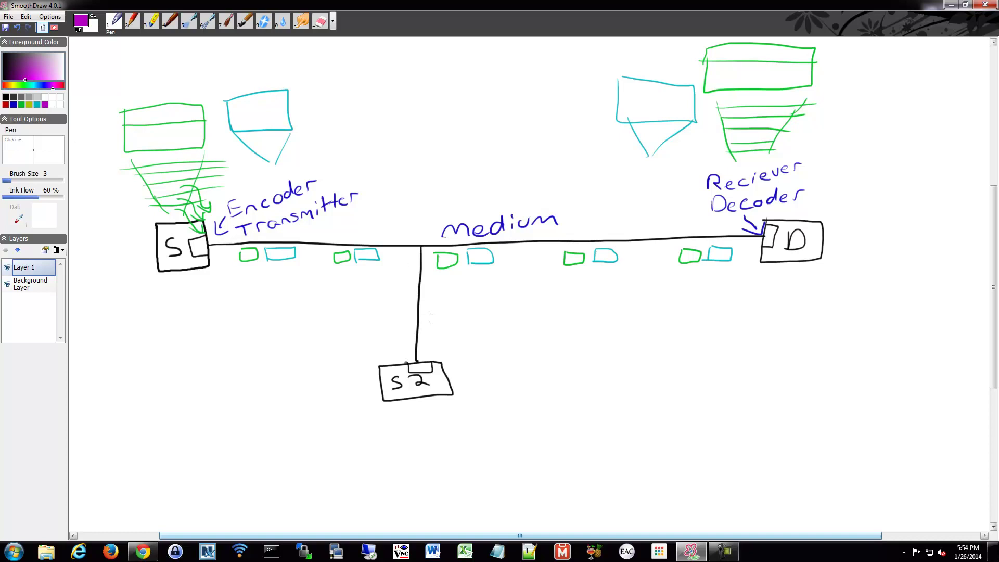
mouse_move(425, 317)
mouse_down()
mouse_move(425, 339)
mouse_move(439, 317)
mouse_move(424, 333)
mouse_up()
mouse_move(500, 256)
mouse_down()
mouse_move(525, 251)
mouse_move(503, 265)
mouse_up()
mouse_move(627, 249)
mouse_down()
mouse_move(646, 249)
mouse_move(628, 260)
mouse_up()
mouse_move(737, 248)
mouse_down()
mouse_move(757, 248)
mouse_move(735, 264)
mouse_up()
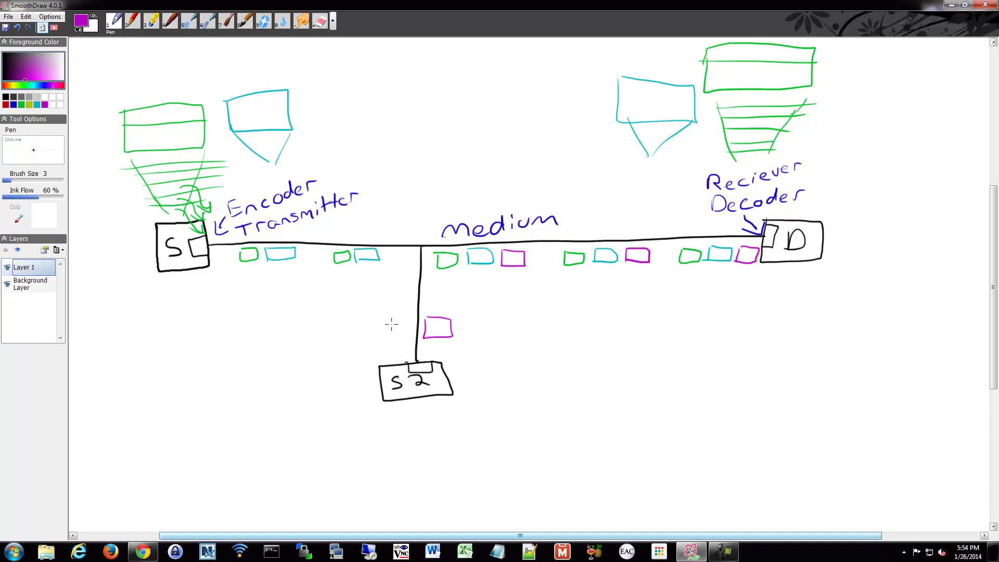
mouse_move(854, 153)
mouse_down()
mouse_move(846, 112)
mouse_move(875, 149)
mouse_move(927, 114)
mouse_up()
mouse_move(843, 78)
mouse_down()
mouse_move(841, 115)
mouse_move(945, 112)
mouse_move(916, 74)
mouse_move(848, 73)
mouse_up()
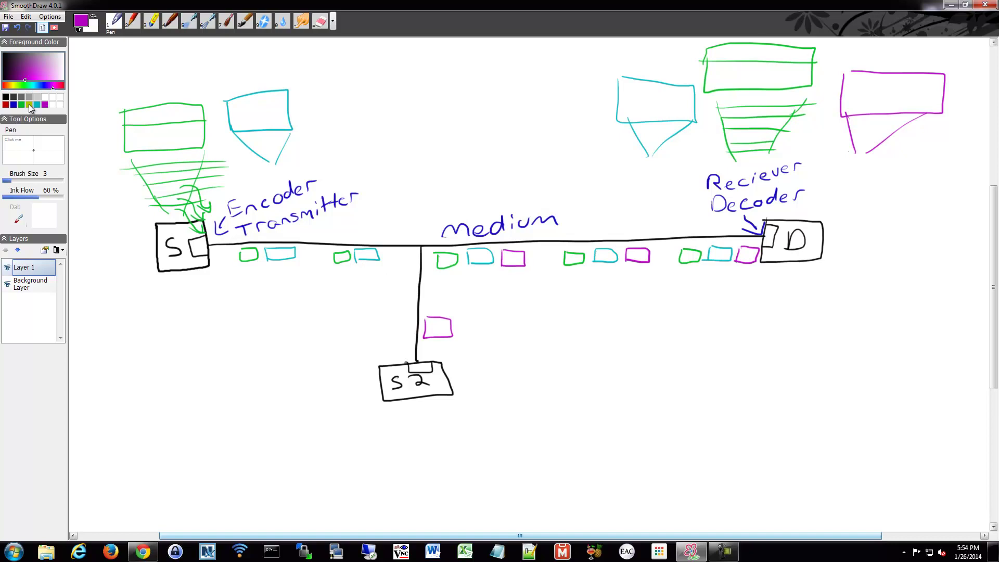
Step: In yellow-green, draw a short line and write End under S, S2 and D
click(29, 104)
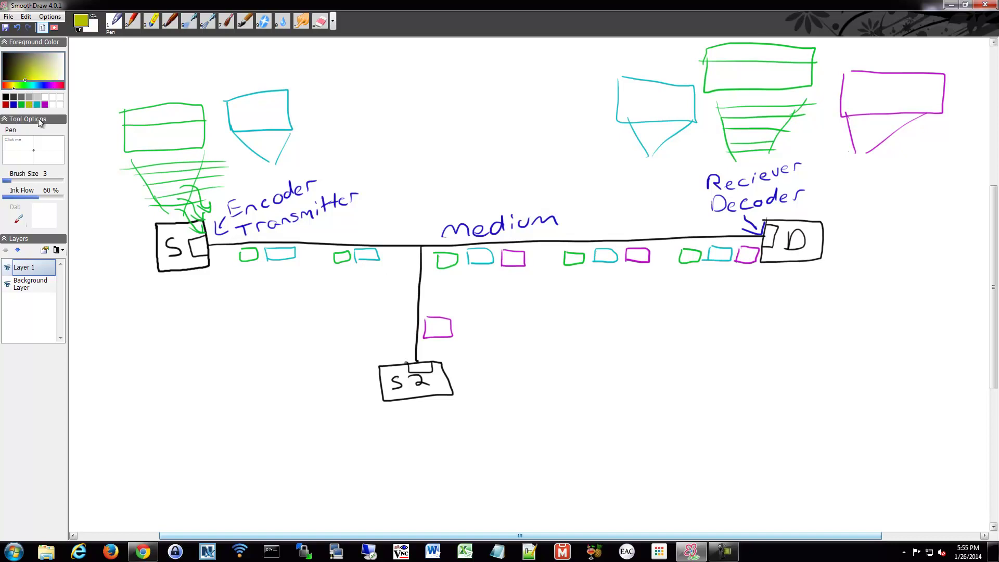
drag(185, 281, 188, 304)
mouse_move(175, 310)
mouse_down()
mouse_move(173, 331)
mouse_move(185, 311)
mouse_move(190, 330)
mouse_move(217, 324)
mouse_up()
drag(419, 401, 408, 448)
mouse_move(409, 428)
mouse_down()
mouse_move(422, 428)
mouse_move(421, 437)
mouse_up()
drag(408, 447, 437, 442)
drag(446, 432, 452, 417)
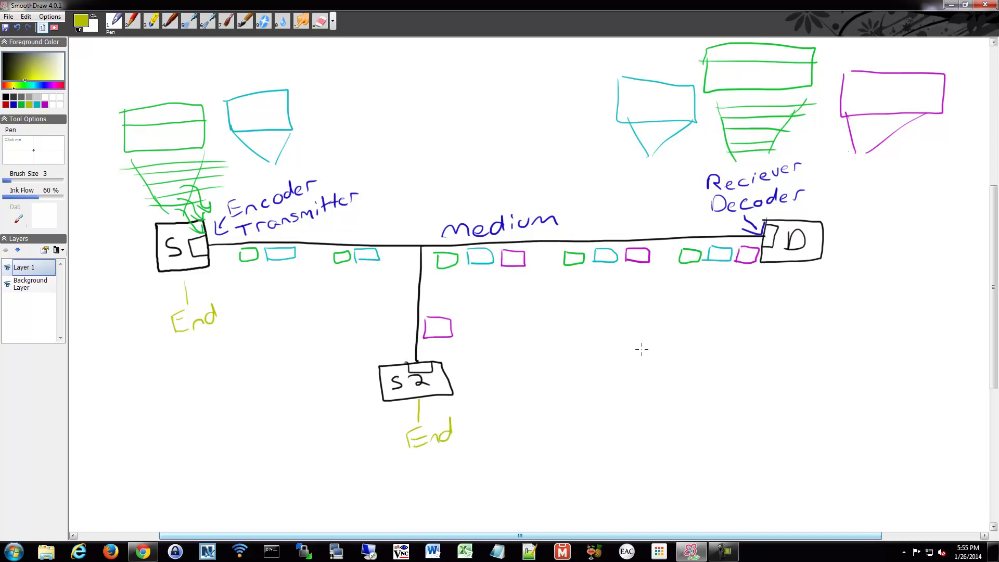
mouse_move(797, 264)
mouse_down()
mouse_move(774, 308)
mouse_move(795, 291)
mouse_up()
drag(778, 300, 815, 305)
mouse_move(830, 297)
mouse_down()
mouse_move(830, 307)
mouse_move(836, 284)
mouse_up()
Step: Erase the medium at the junction and draw a black router circle there
key(e)
mouse_move(416, 247)
mouse_down()
mouse_move(420, 236)
mouse_move(430, 244)
mouse_move(409, 245)
mouse_up()
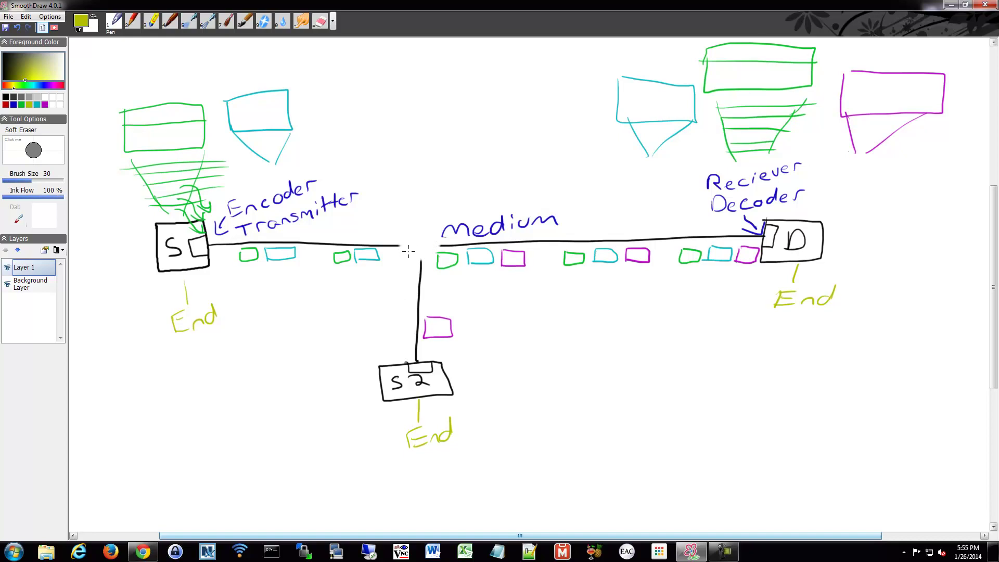
key(1)
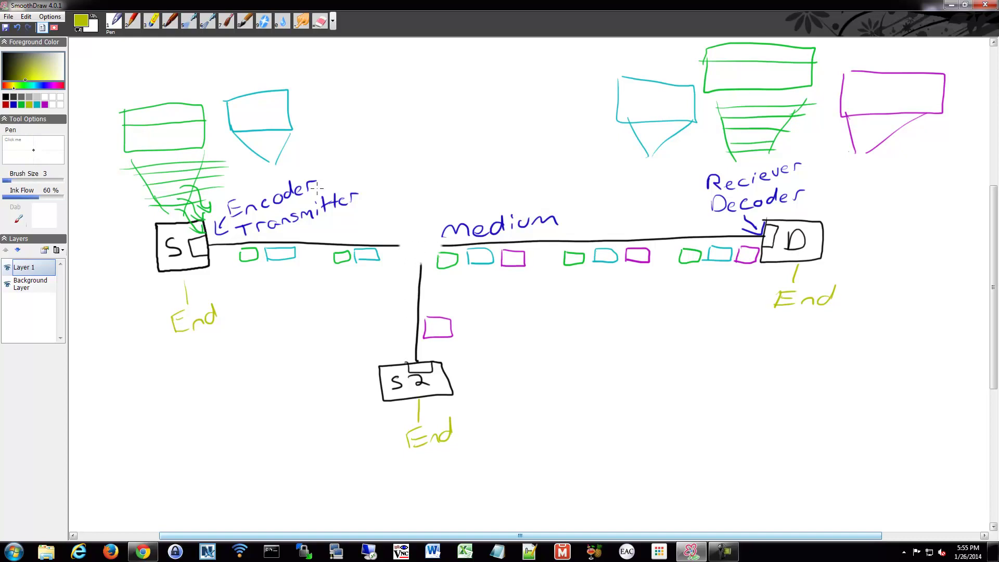
click(13, 96)
click(6, 96)
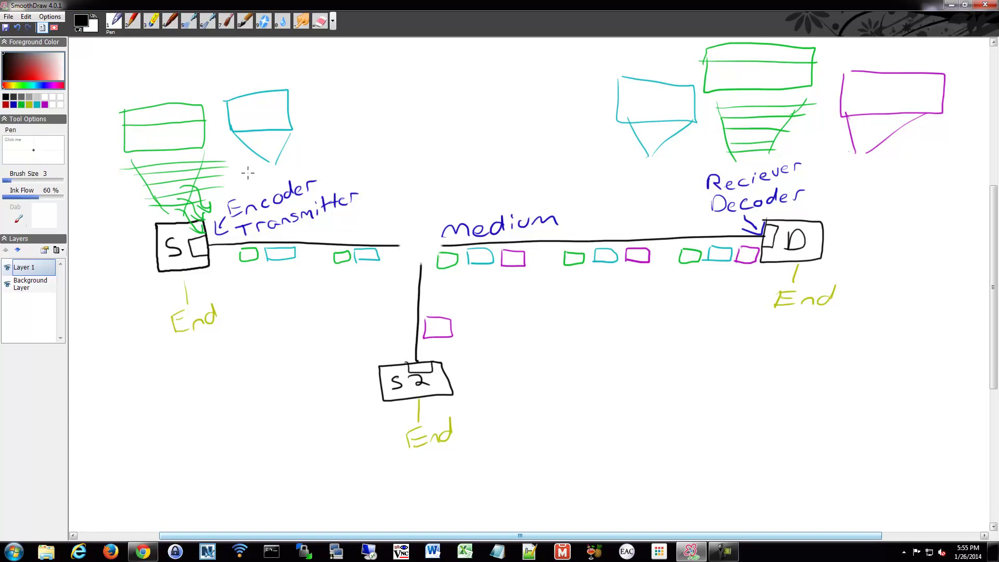
mouse_move(430, 223)
mouse_down()
mouse_move(419, 221)
mouse_move(397, 251)
mouse_move(440, 258)
mouse_move(421, 221)
mouse_move(415, 253)
mouse_move(430, 253)
mouse_up()
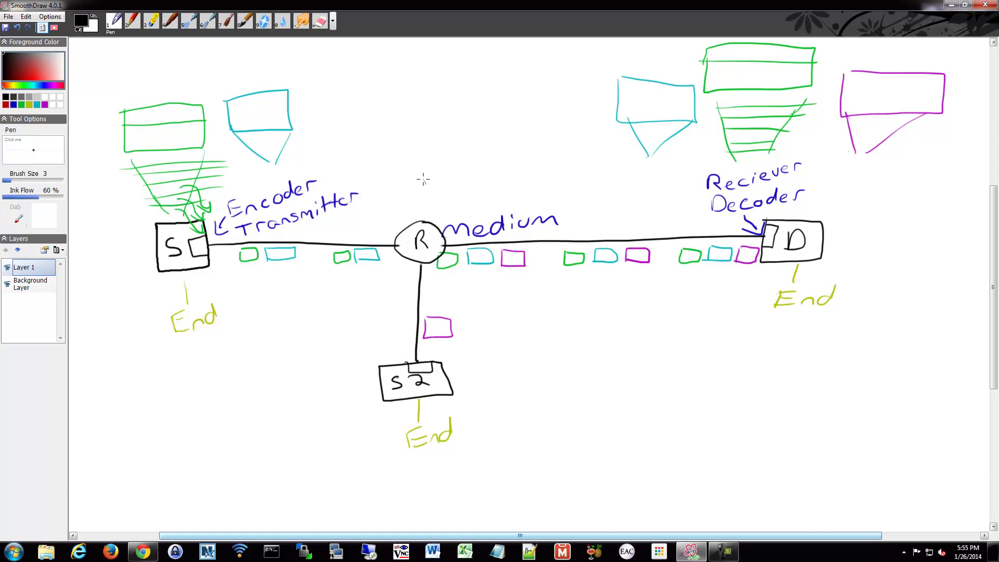
Step: Draw a downward arrow onto the router and write Intermediary above it
drag(422, 179, 424, 214)
mouse_move(405, 194)
mouse_down()
mouse_move(418, 212)
mouse_move(441, 186)
mouse_up()
mouse_move(394, 149)
mouse_down()
mouse_move(395, 165)
mouse_move(412, 160)
mouse_up()
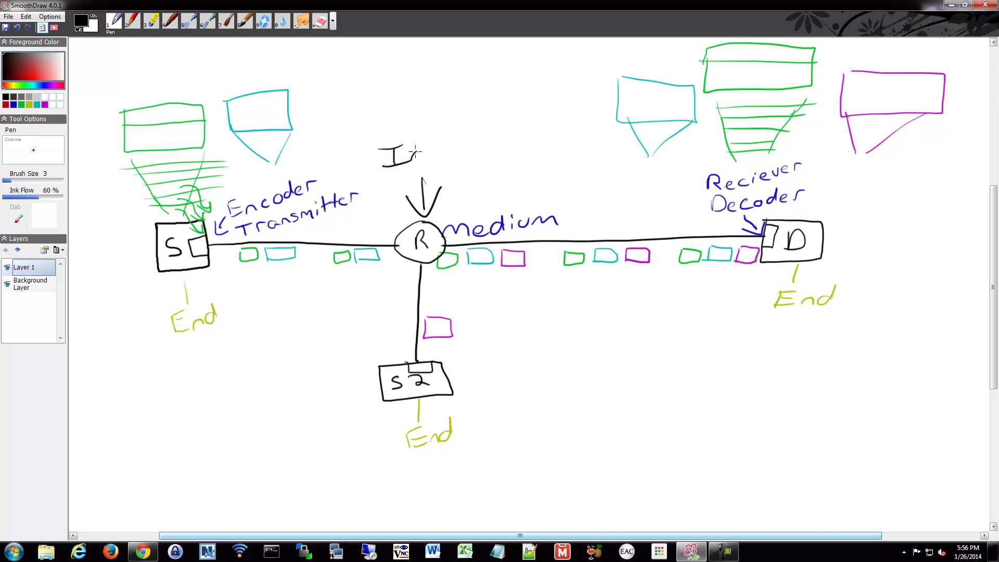
drag(415, 152, 497, 154)
key(ctrl+z)
mouse_move(512, 151)
mouse_down()
mouse_move(515, 136)
mouse_move(537, 150)
mouse_move(553, 141)
mouse_move(553, 163)
mouse_up()
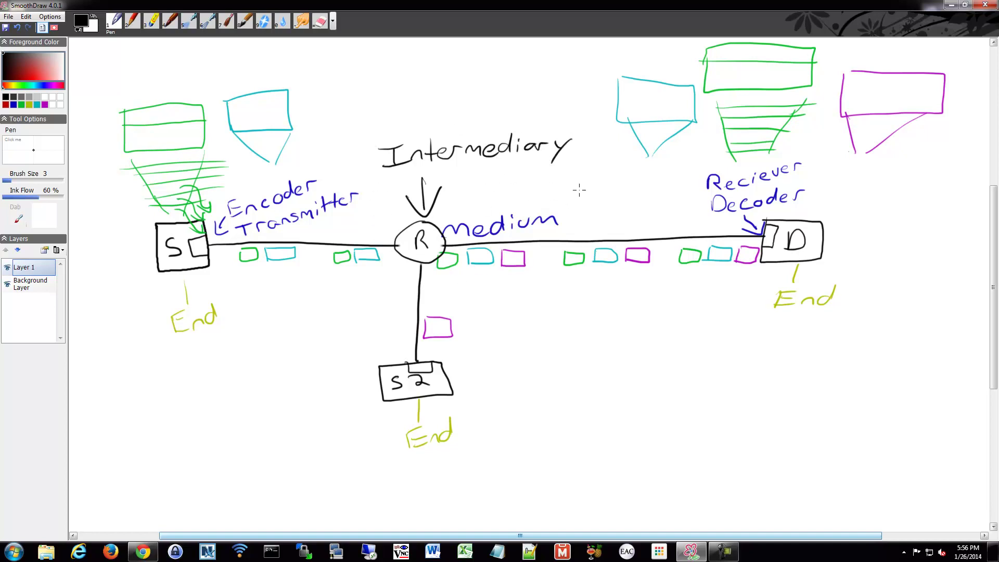
Step: Erase a gap in the medium near D and draw the switch box into it
key(e)
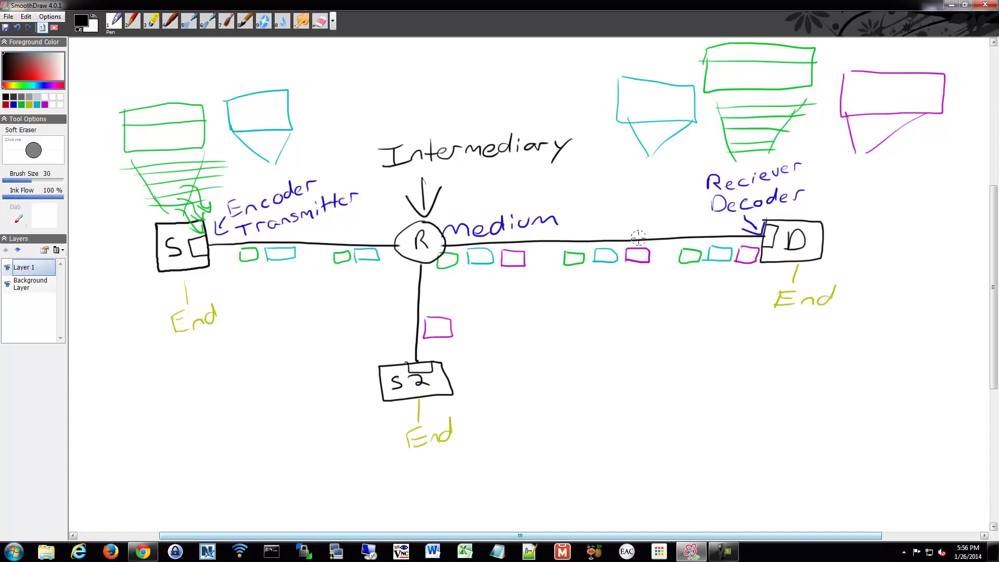
mouse_move(641, 239)
mouse_down()
mouse_move(585, 240)
mouse_move(641, 236)
mouse_up()
key(1)
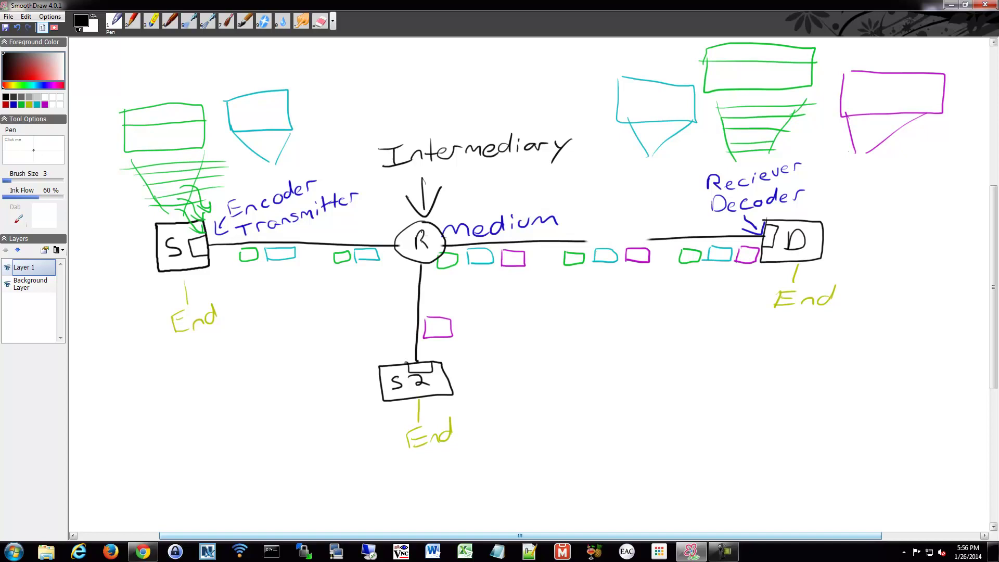
mouse_move(586, 229)
mouse_down()
mouse_move(589, 246)
mouse_move(643, 245)
mouse_move(648, 228)
mouse_move(585, 228)
mouse_move(604, 238)
mouse_move(612, 199)
mouse_move(611, 178)
mouse_move(589, 182)
mouse_move(625, 175)
mouse_move(590, 163)
mouse_up()
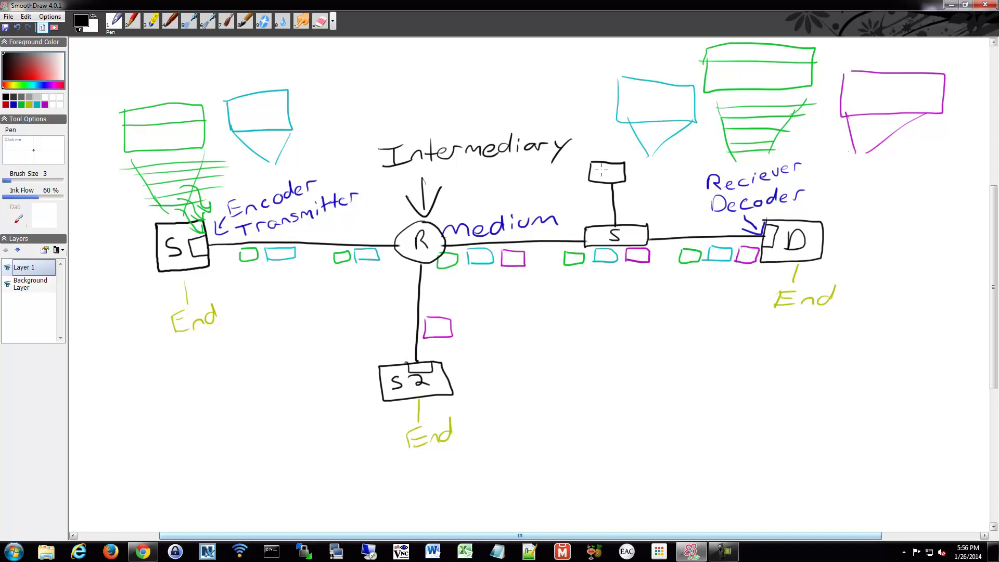
Step: Label the box above the switch D2 and draw a line below it labelled Int
mouse_move(596, 167)
mouse_down()
mouse_move(596, 180)
mouse_move(624, 180)
mouse_up()
mouse_move(622, 248)
mouse_down()
mouse_move(614, 311)
mouse_move(583, 335)
mouse_up()
mouse_move(568, 336)
mouse_down()
mouse_move(598, 333)
mouse_move(591, 314)
mouse_move(612, 331)
mouse_up()
mouse_move(622, 312)
mouse_down()
mouse_move(620, 328)
mouse_move(632, 324)
mouse_up()
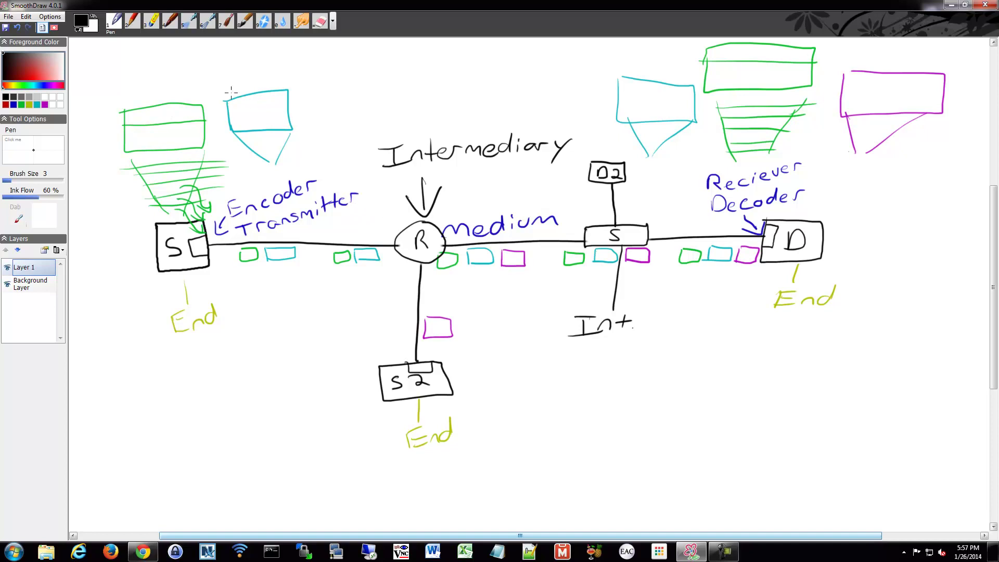
Step: Point an arrow at S, write Server, and write HTTP beneath it
drag(139, 261, 107, 280)
mouse_move(114, 256)
mouse_down()
mouse_move(128, 254)
mouse_move(138, 278)
mouse_move(92, 318)
mouse_move(112, 312)
mouse_up()
mouse_move(113, 312)
mouse_down()
mouse_move(119, 299)
mouse_move(158, 283)
mouse_up()
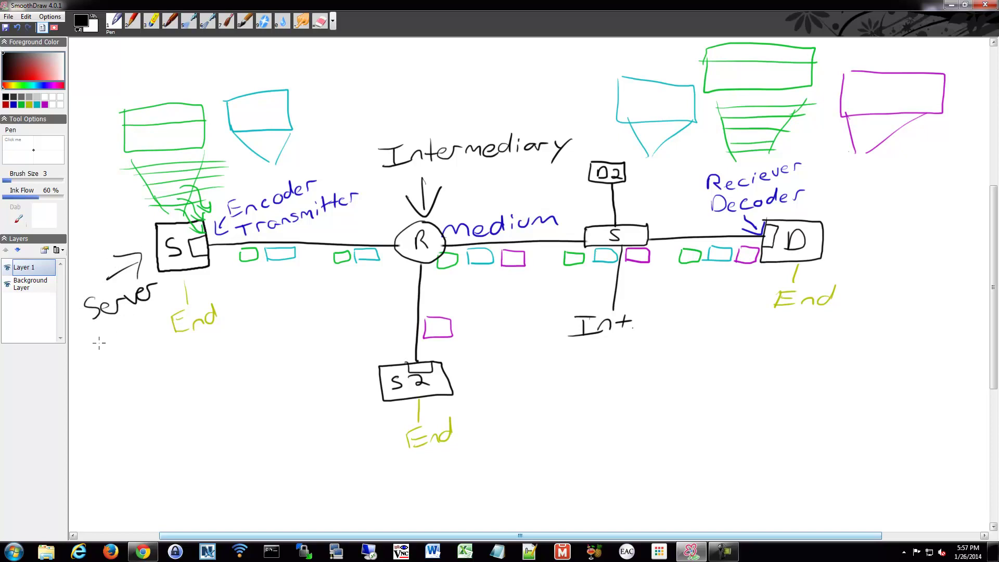
mouse_move(95, 334)
mouse_down()
mouse_move(101, 357)
mouse_move(110, 342)
mouse_up()
mouse_move(118, 332)
mouse_down()
mouse_move(115, 343)
mouse_move(148, 325)
mouse_up()
Step: Draw an upward arrow under HTTP and write Service beneath it
drag(138, 374, 128, 358)
mouse_move(127, 351)
mouse_down()
mouse_move(123, 373)
mouse_move(143, 356)
mouse_up()
mouse_move(146, 395)
mouse_down()
mouse_move(127, 411)
mouse_move(178, 374)
mouse_move(180, 387)
mouse_move(212, 373)
mouse_up()
click(176, 367)
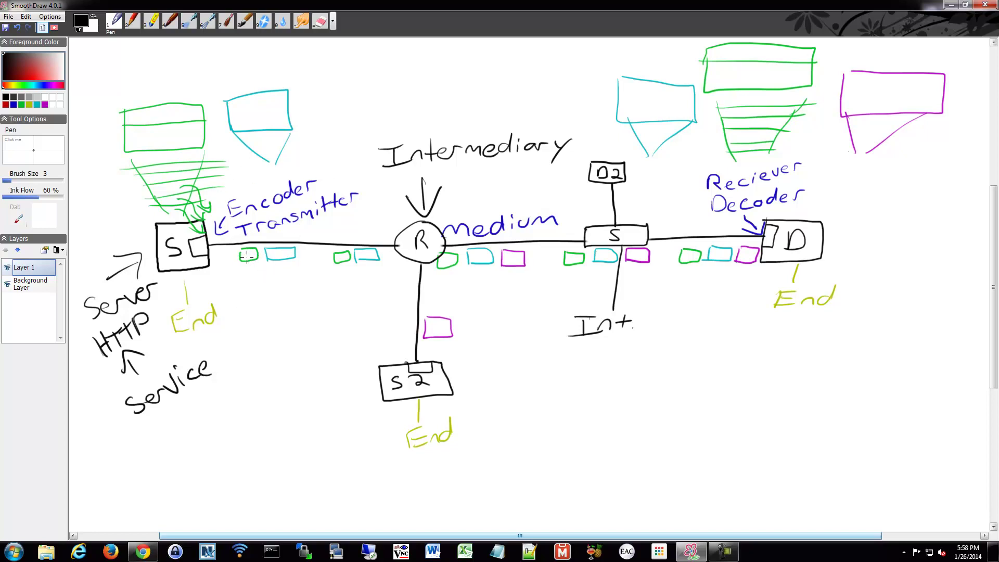
Step: Draw stems under the green and cyan packets and label them HTTP and FTP
drag(250, 256, 252, 273)
drag(342, 256, 343, 270)
mouse_move(238, 280)
mouse_down()
mouse_move(335, 284)
mouse_move(356, 272)
mouse_up()
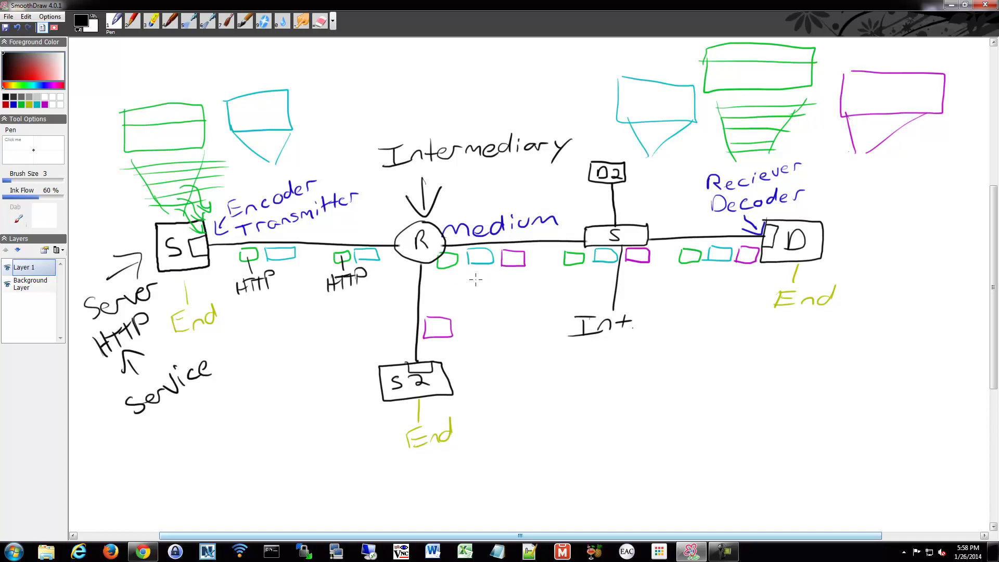
mouse_move(447, 259)
mouse_down()
mouse_move(441, 279)
mouse_move(451, 285)
mouse_move(473, 276)
mouse_up()
mouse_move(290, 257)
mouse_down()
mouse_move(287, 285)
mouse_move(315, 274)
mouse_up()
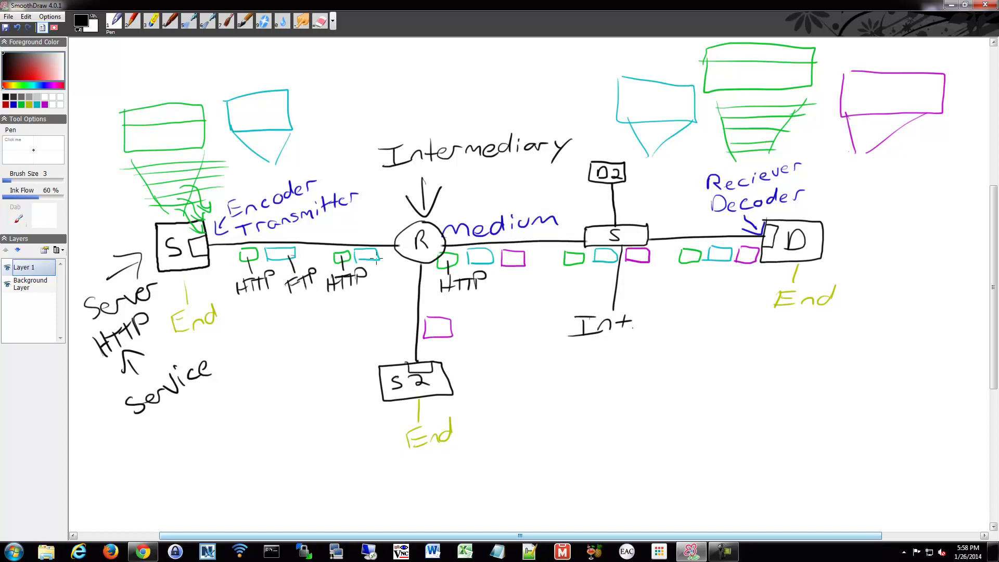
mouse_move(377, 256)
mouse_down()
mouse_move(383, 271)
mouse_move(413, 274)
mouse_up()
Step: Draw an arrow pointing at S2 and write Phone beside it
mouse_move(457, 373)
mouse_down()
mouse_move(456, 387)
mouse_move(470, 385)
mouse_up()
drag(482, 374, 484, 383)
mouse_move(495, 364)
mouse_down()
mouse_move(506, 387)
mouse_move(540, 385)
mouse_up()
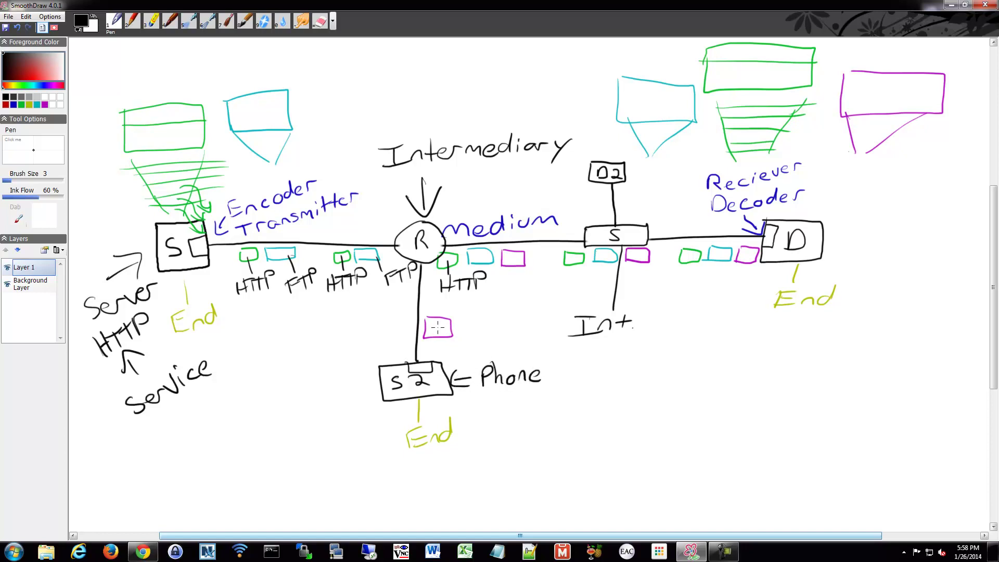
Step: Label the purple packets above S2 and on the medium VoIP
drag(446, 327, 494, 326)
drag(516, 266, 535, 295)
mouse_move(536, 281)
mouse_down()
mouse_move(536, 290)
mouse_move(532, 281)
mouse_up()
drag(526, 294, 533, 293)
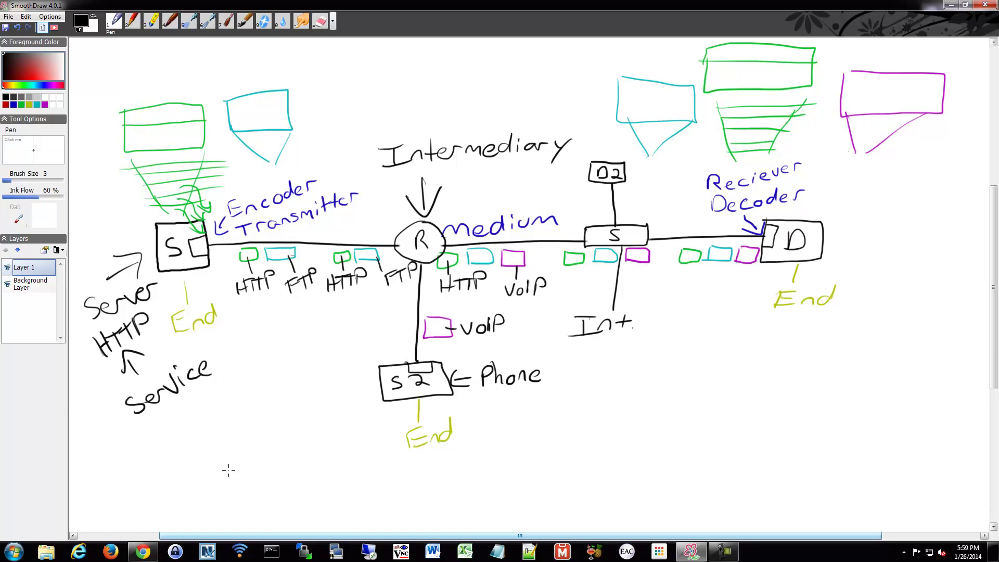